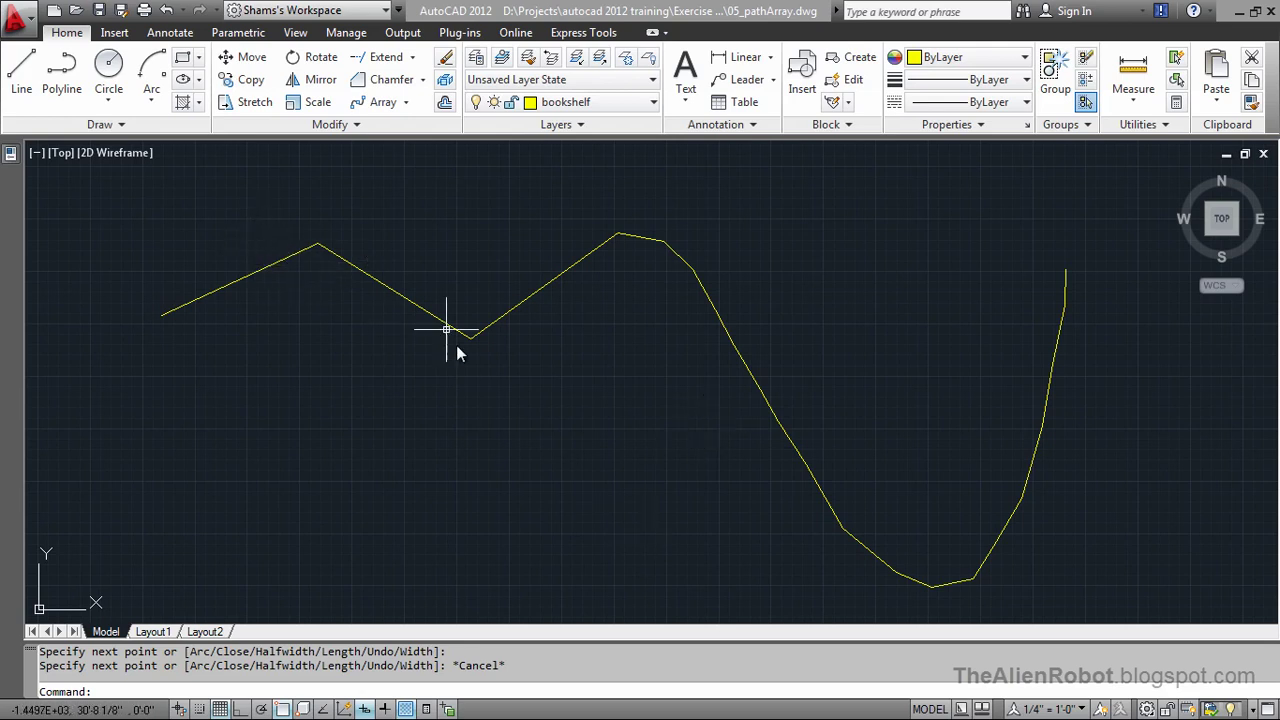
# - Draw a circle with a 2' radius centred on the left endpoint of the zigzag polyline
pyautogui.click(595, 248)
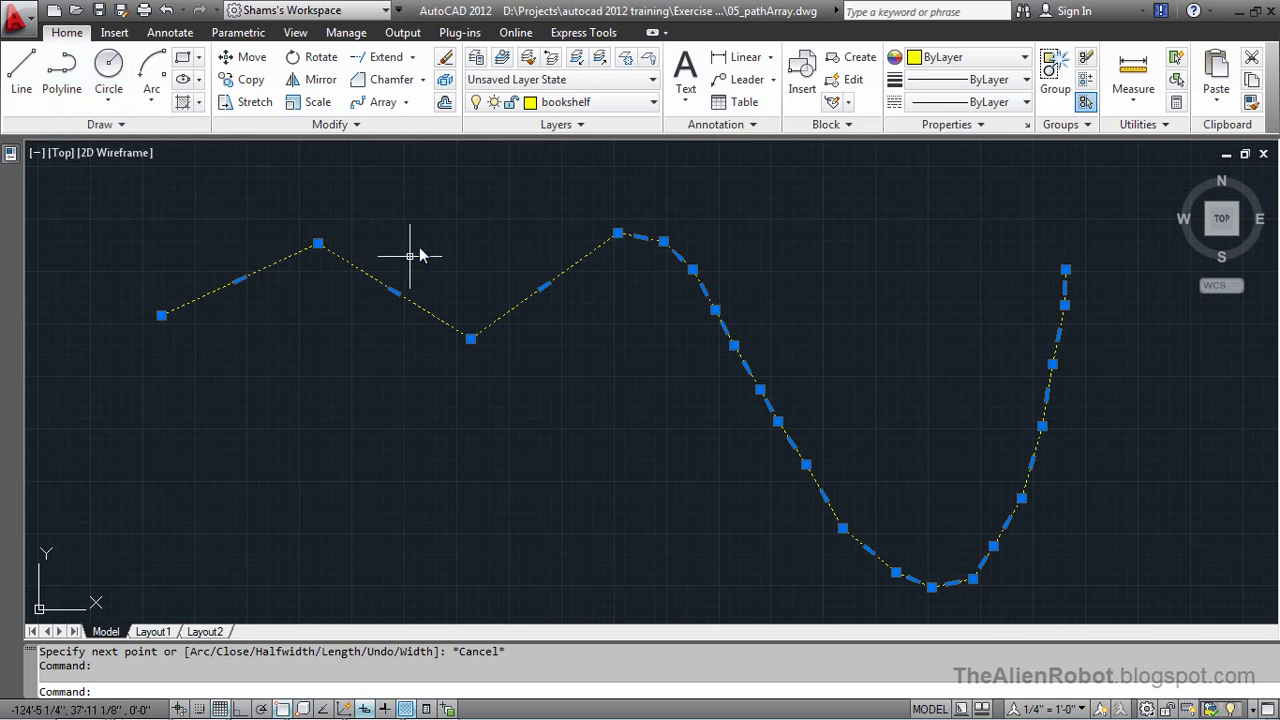
pyautogui.press('Escape')
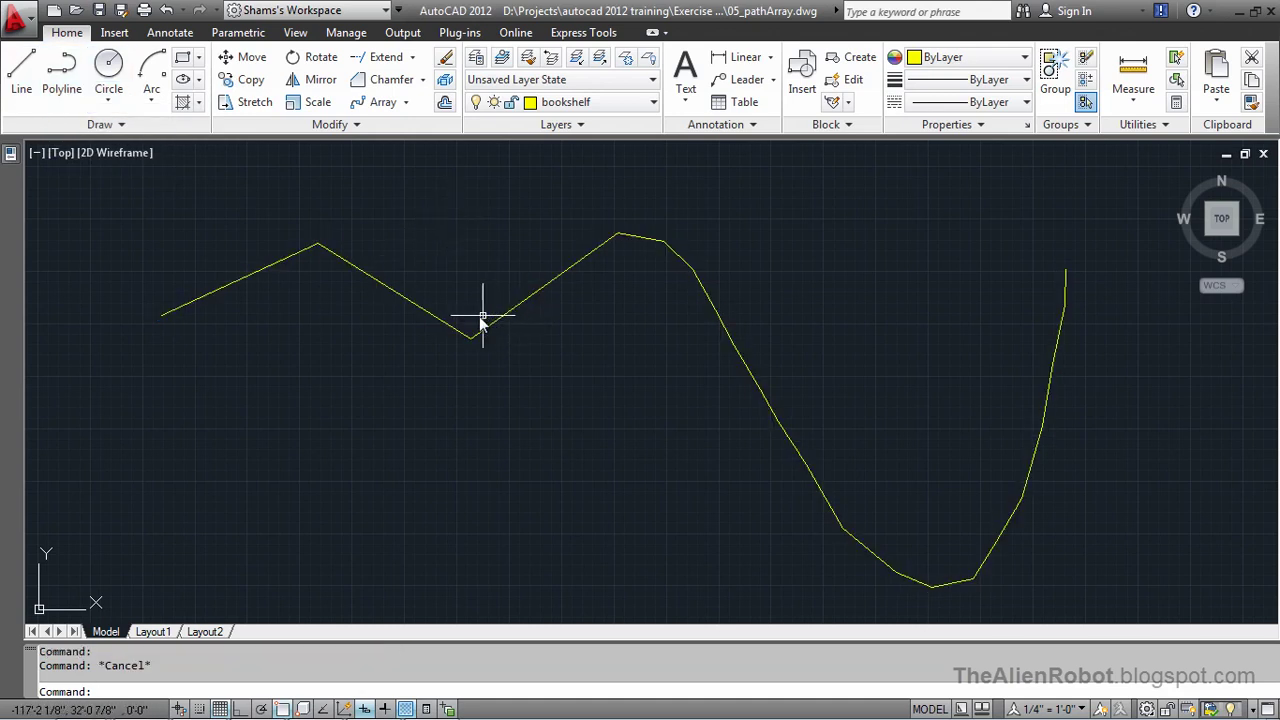
pyautogui.click(110, 70)
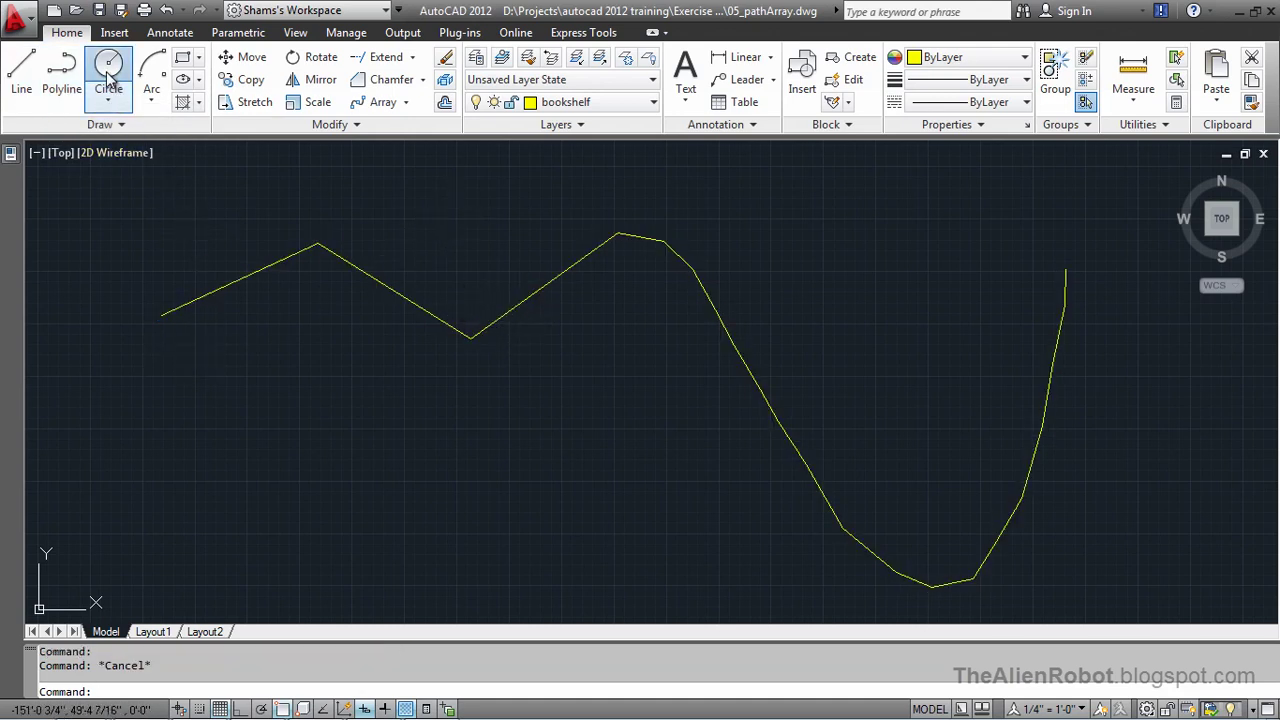
pyautogui.click(161, 316)
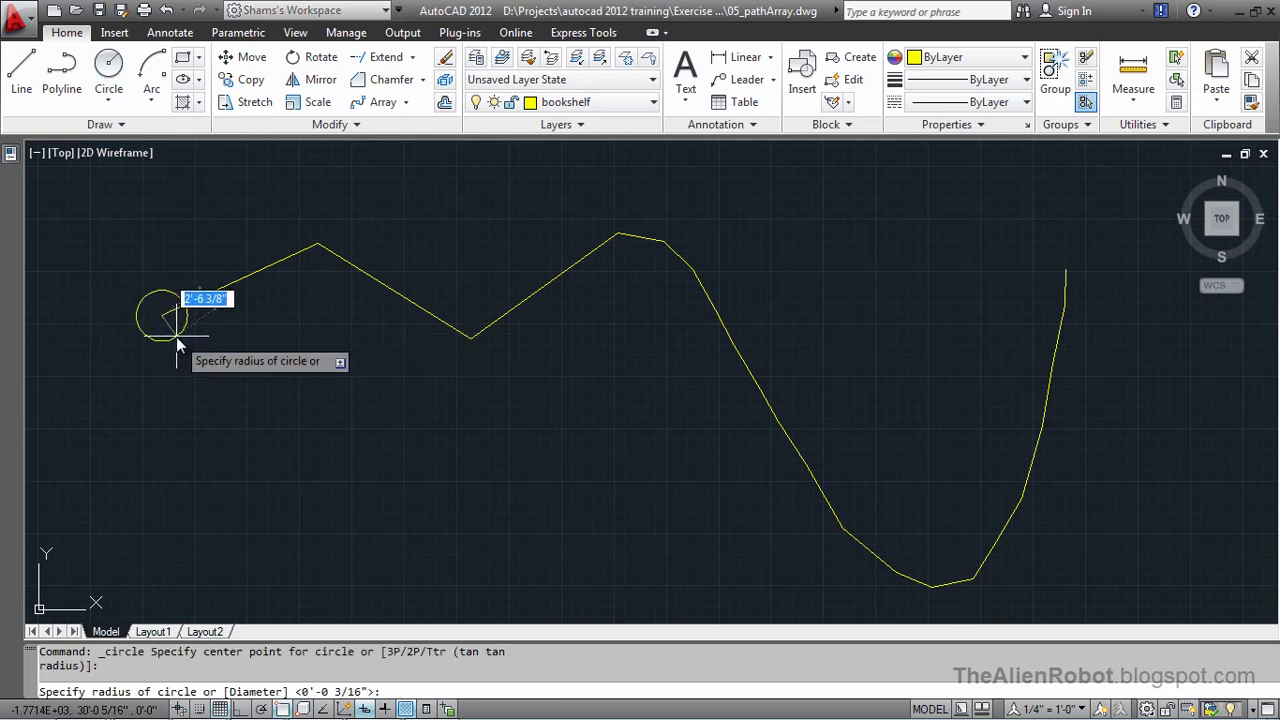
pyautogui.write("2'")
pyautogui.press('Return')
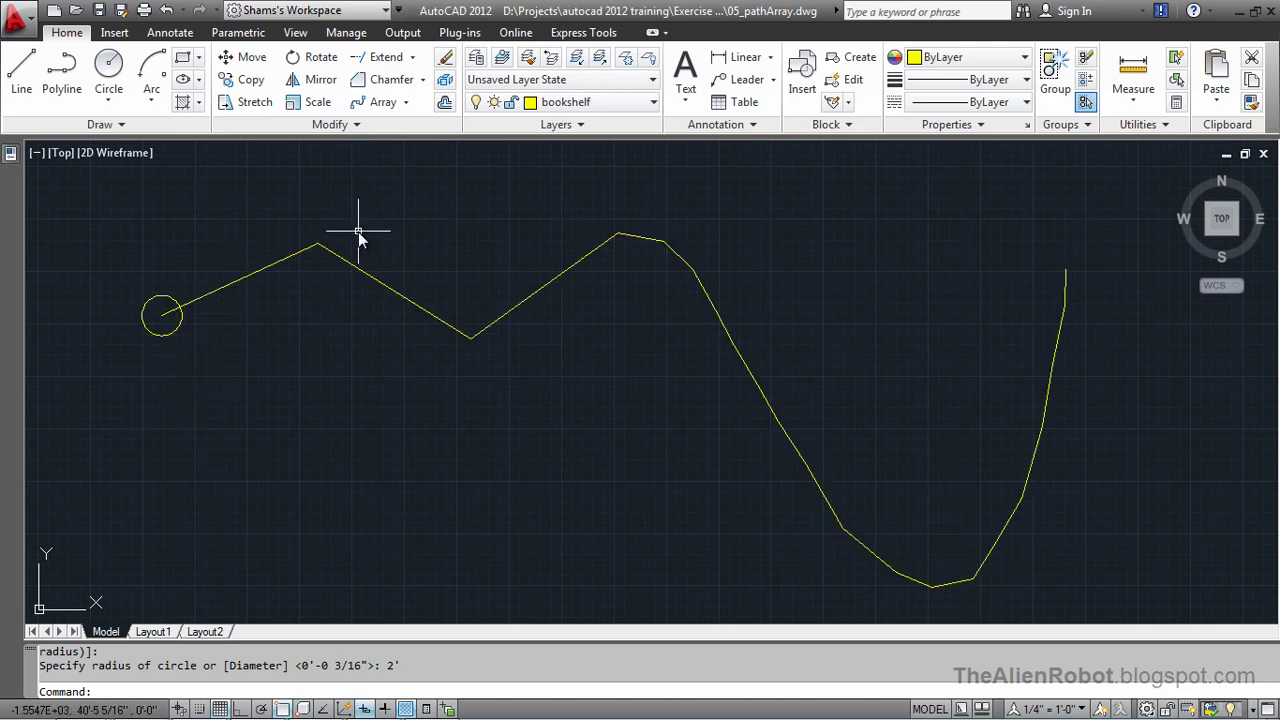
# - Create a path array of the circle along the whole polyline, extending the copies to the polyline's far right endpoint
pyautogui.click(406, 104)
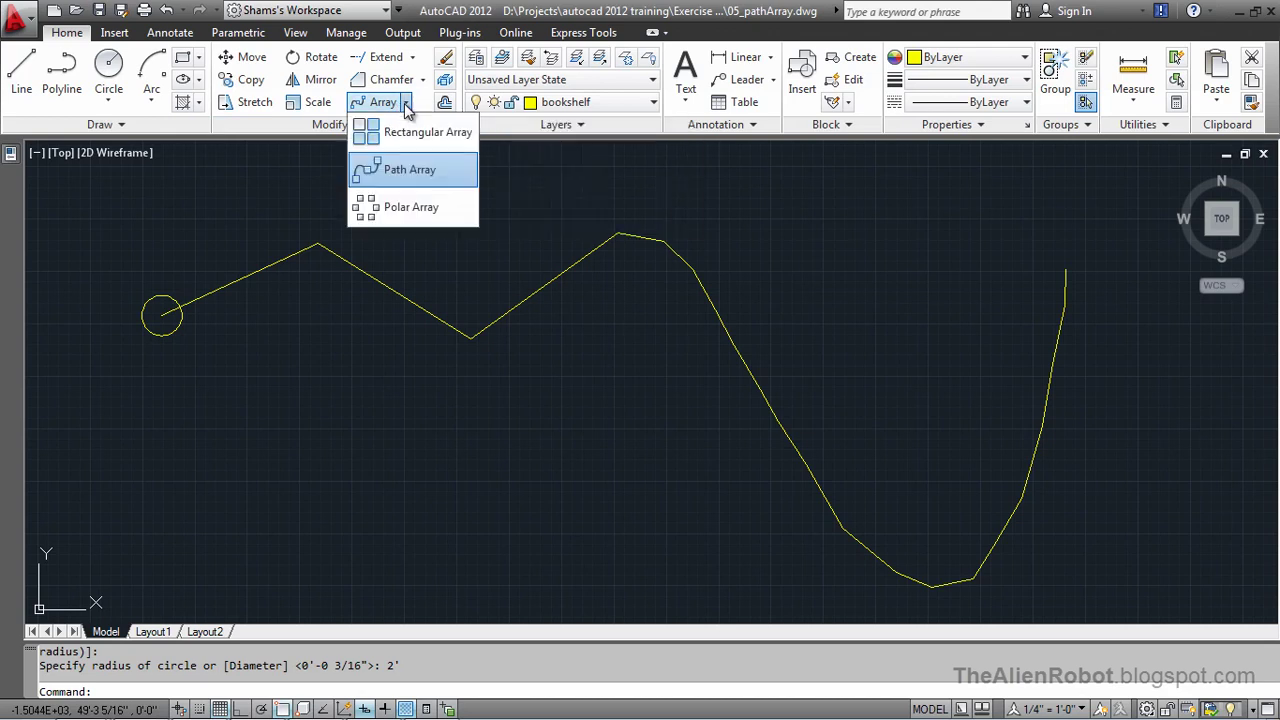
pyautogui.click(380, 172)
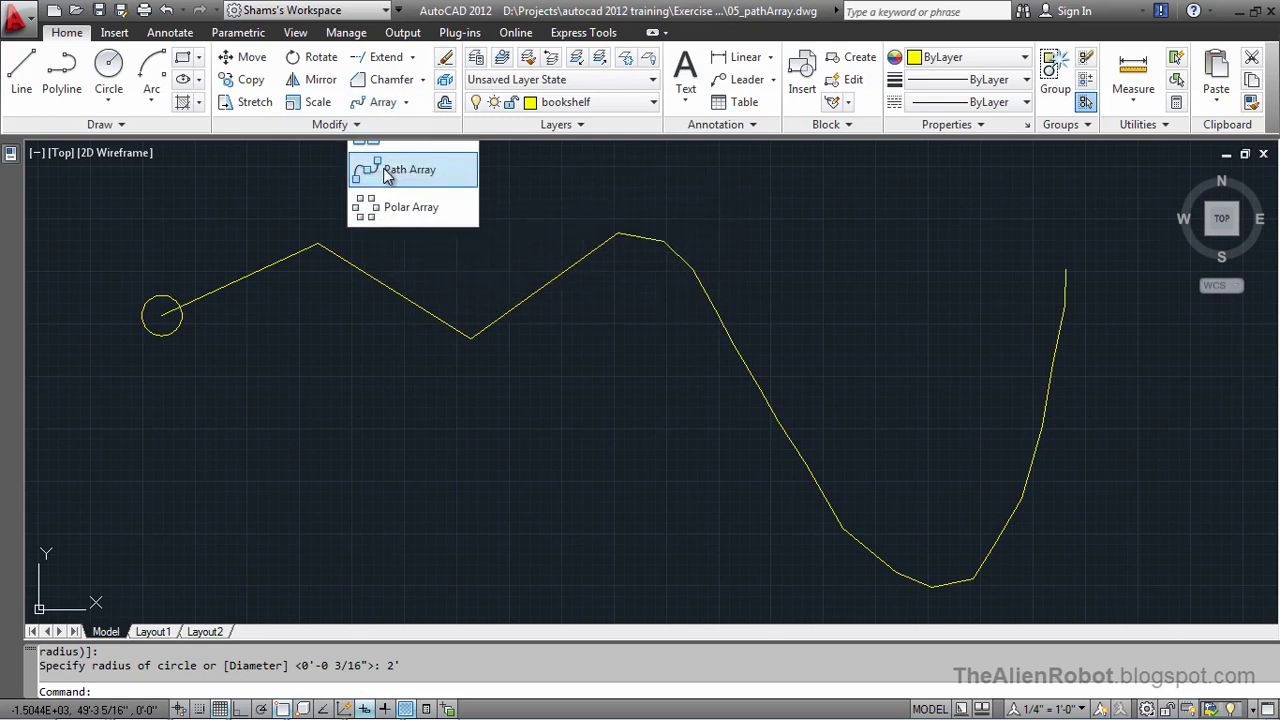
pyautogui.click(179, 306)
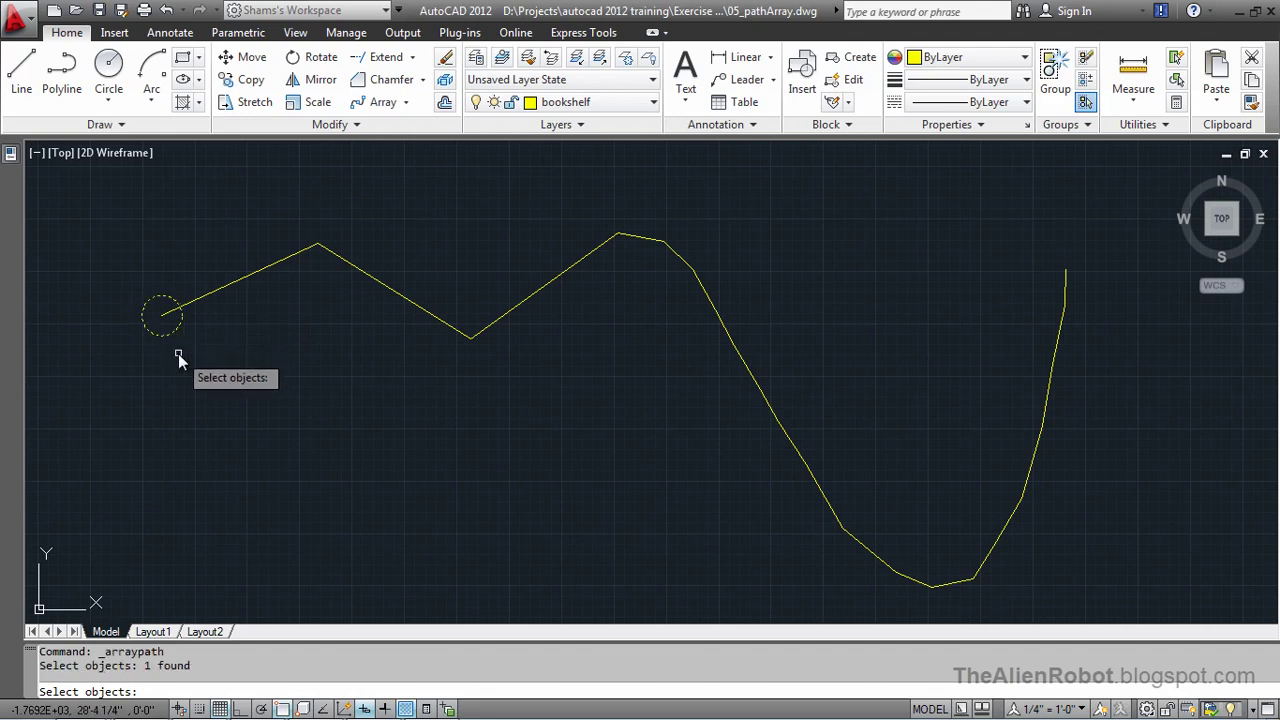
pyautogui.press('Return')
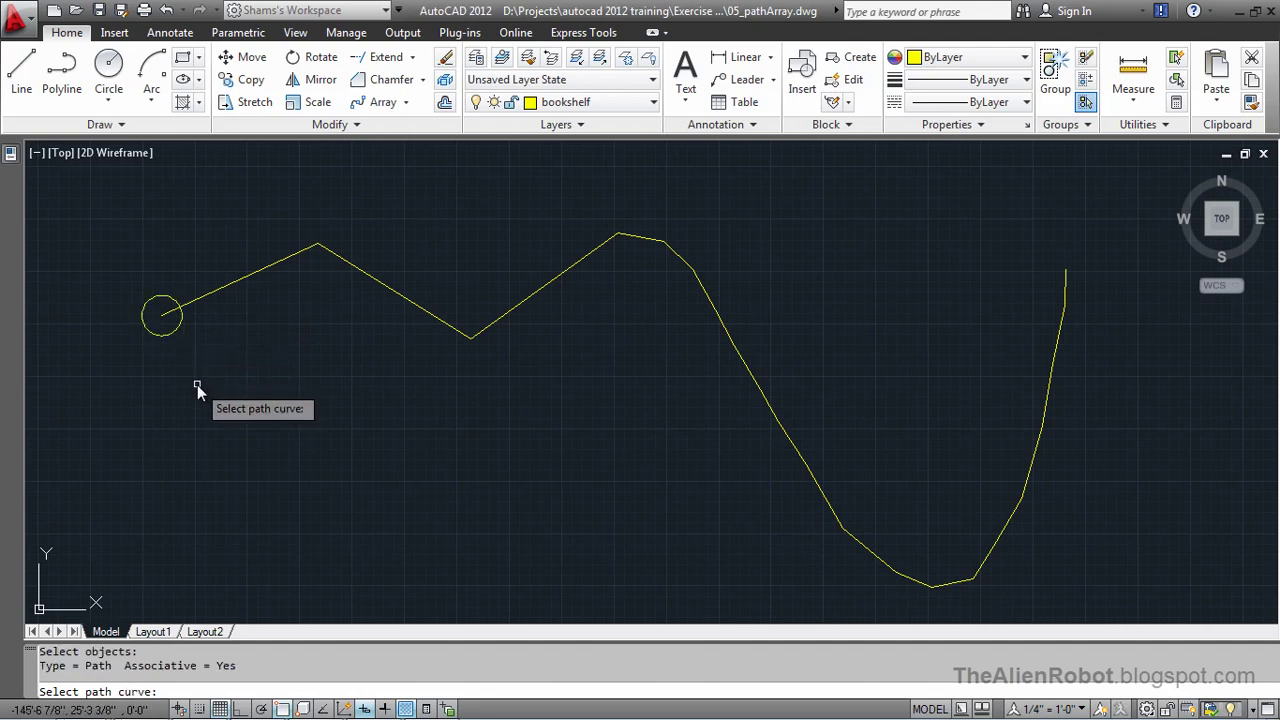
pyautogui.click(285, 257)
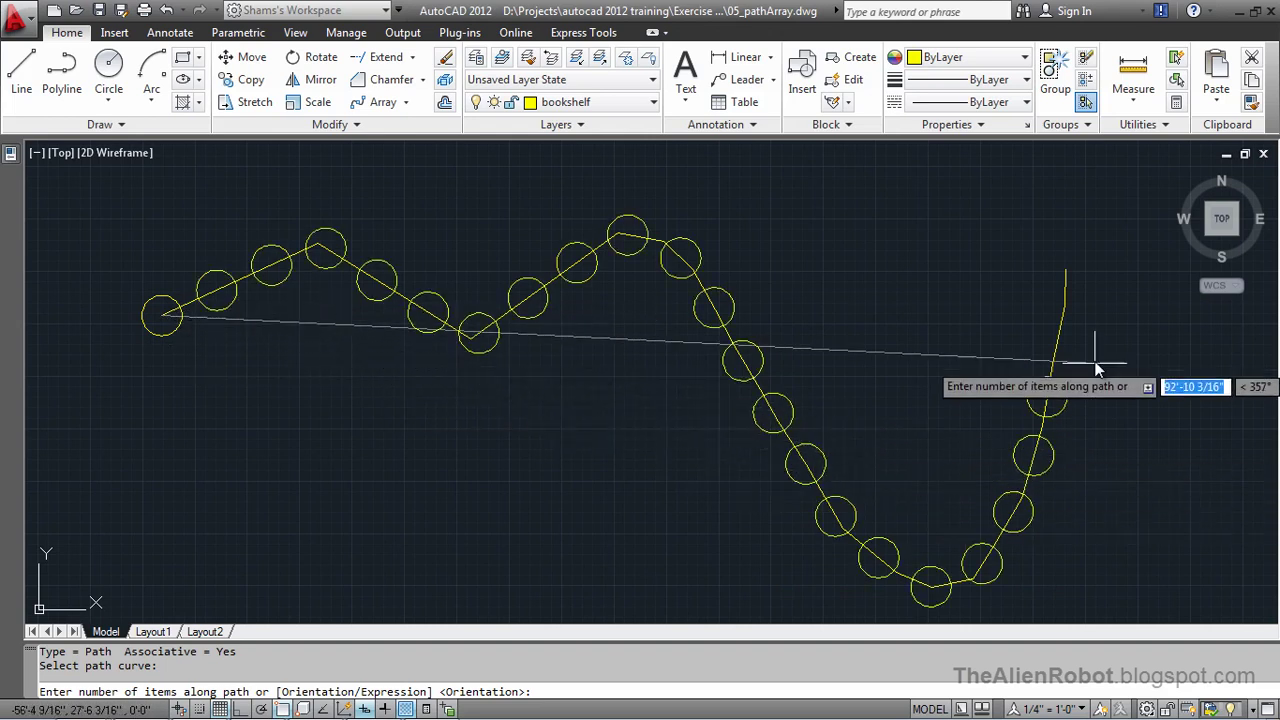
pyautogui.click(1066, 274)
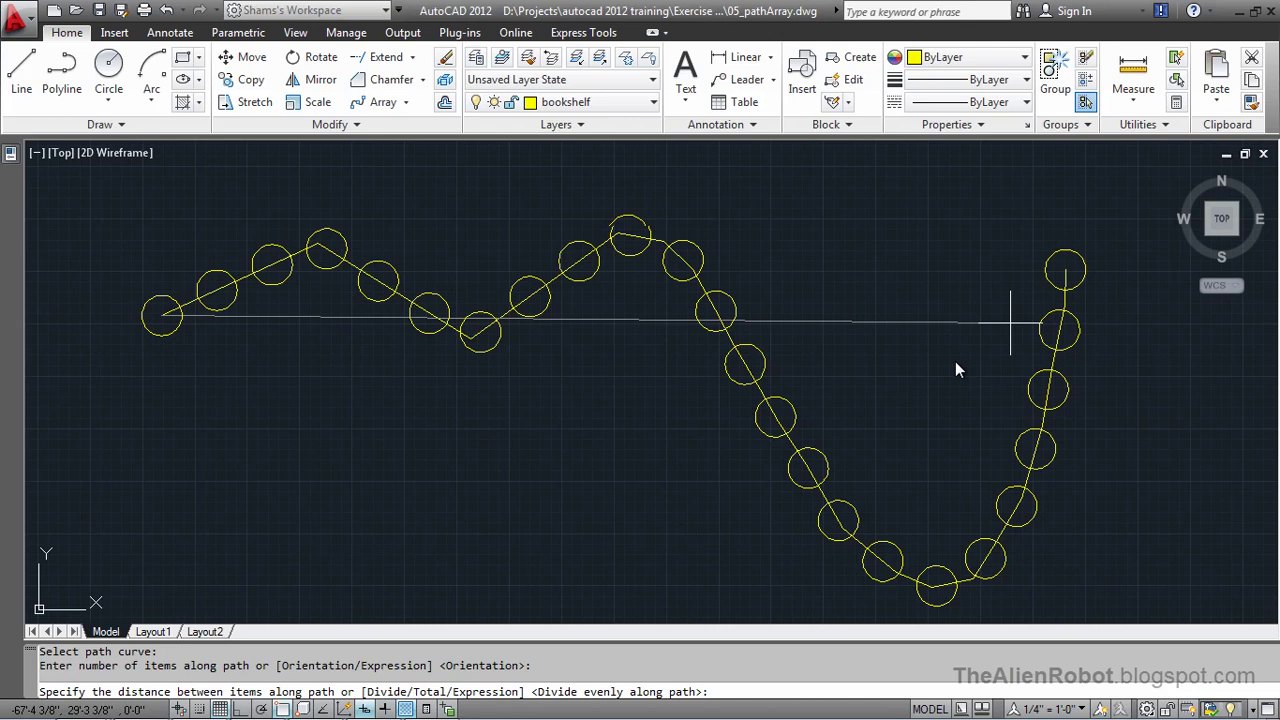
pyautogui.click(1066, 276)
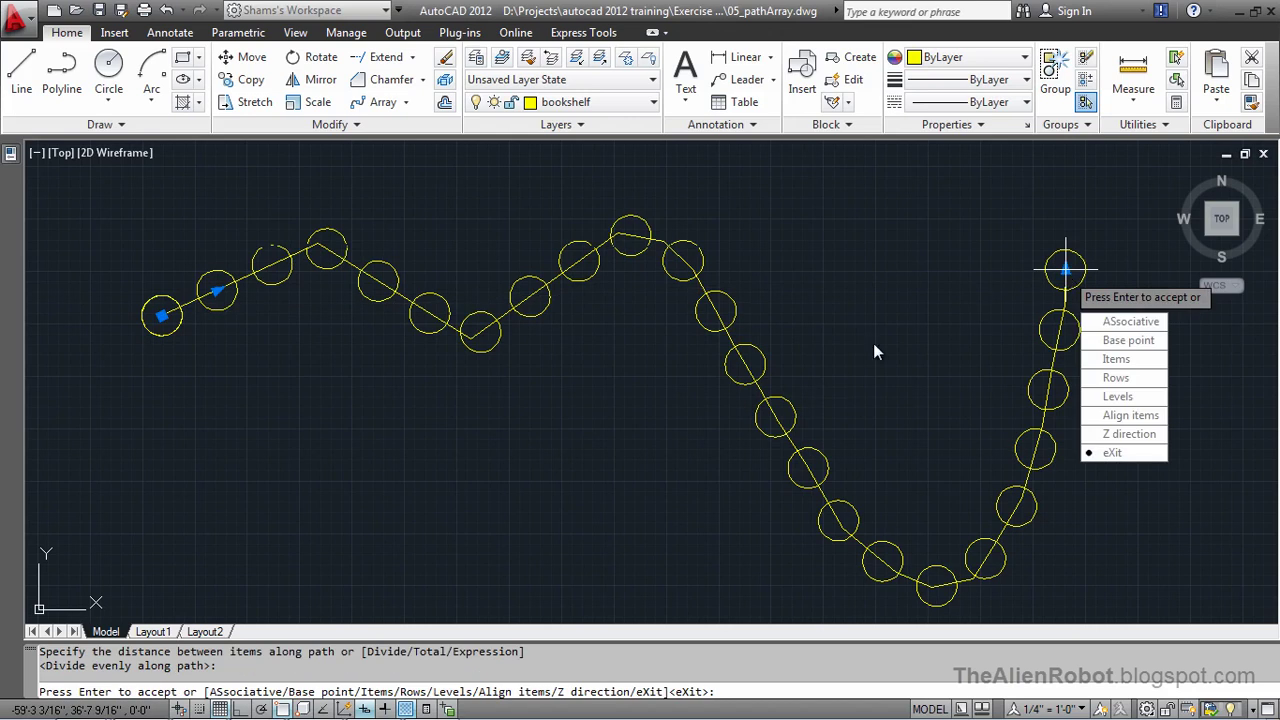
pyautogui.press('Return')
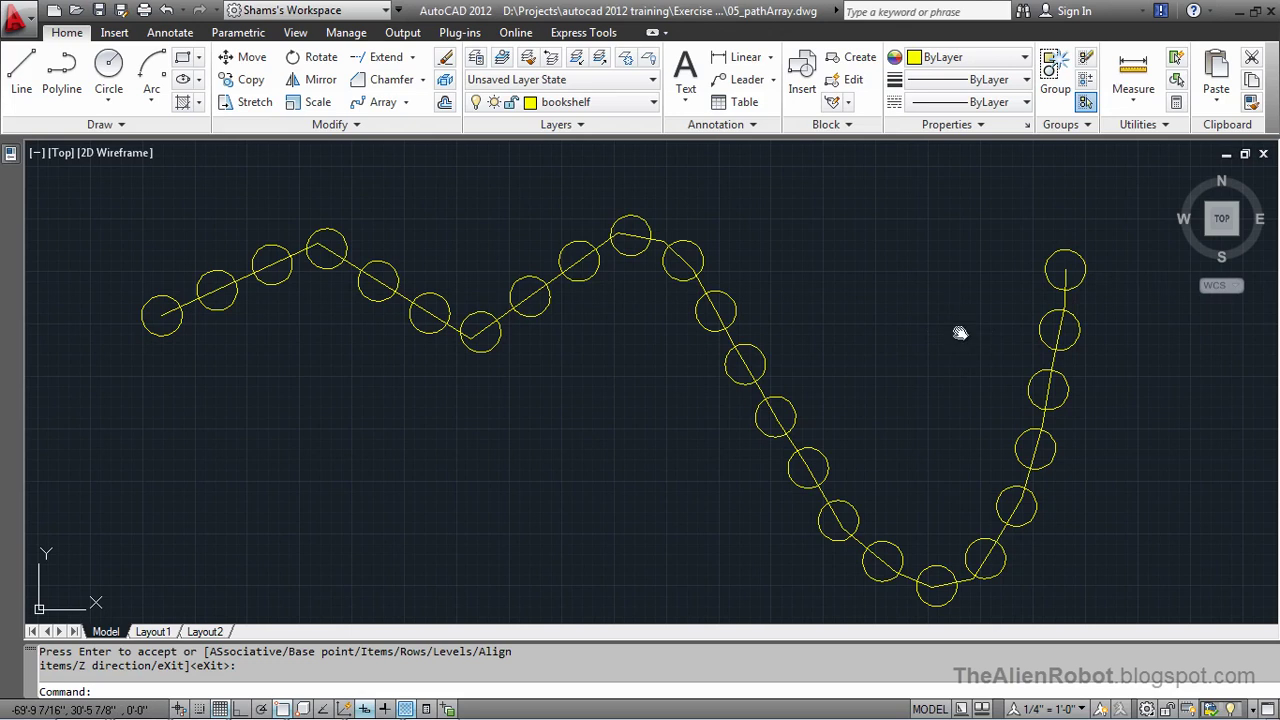
# - Path-array the single chair at the upper end of the empty left arc with 14 items, spaced to the arc's lower endpoint
pyautogui.moveTo(912, 316)
pyautogui.mouseDown(button='middle')
pyautogui.moveTo(871, 297)
pyautogui.moveTo(901, 303)
pyautogui.mouseUp(button='middle')
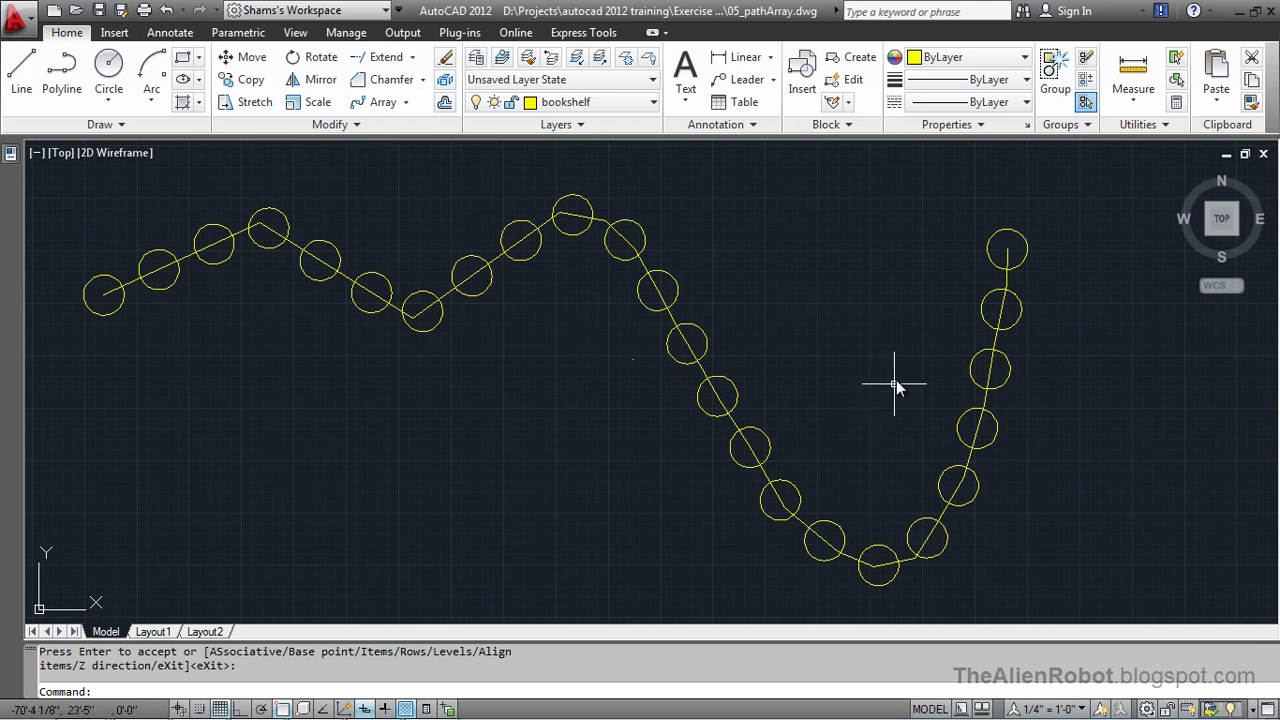
pyautogui.moveTo(900, 375)
pyautogui.mouseDown(button='middle')
pyautogui.moveTo(420, 363)
pyautogui.moveTo(417, 377)
pyautogui.mouseUp(button='middle')
pyautogui.moveTo(1023, 349); pyautogui.dragTo(735, 356, button='middle')
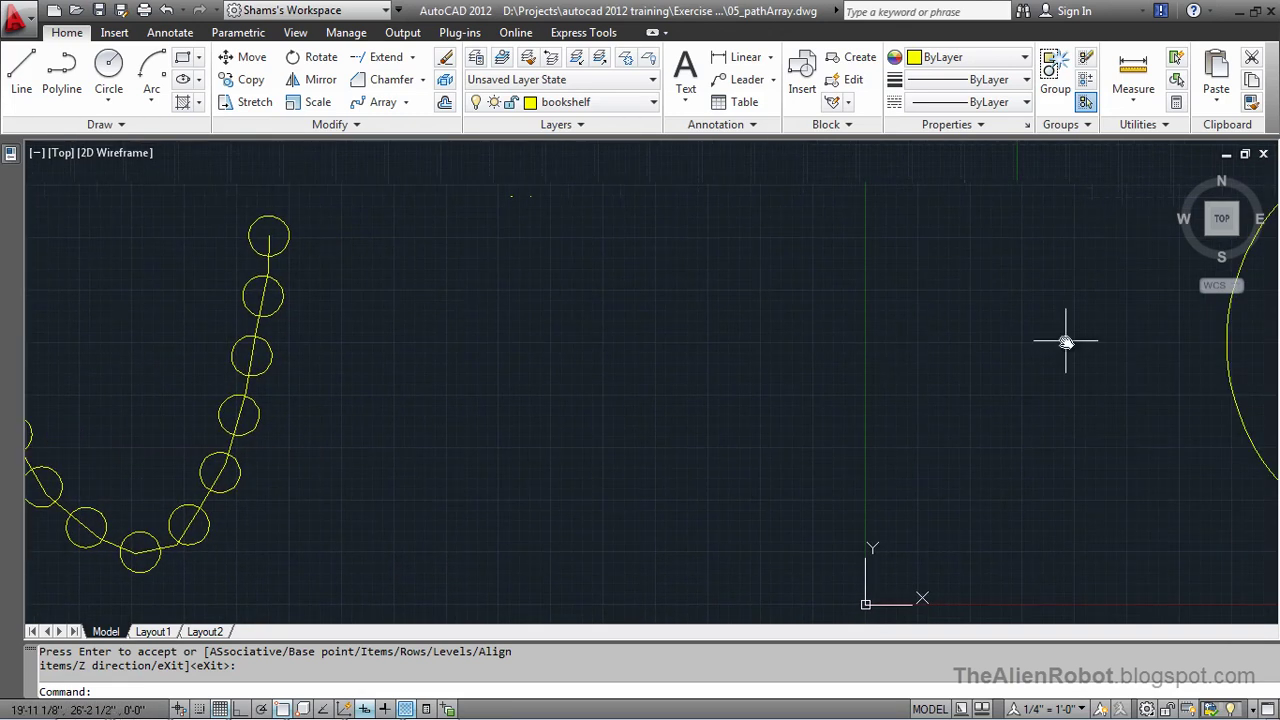
pyautogui.moveTo(893, 352); pyautogui.dragTo(637, 355, button='middle')
pyautogui.moveTo(935, 355); pyautogui.dragTo(551, 357, button='middle')
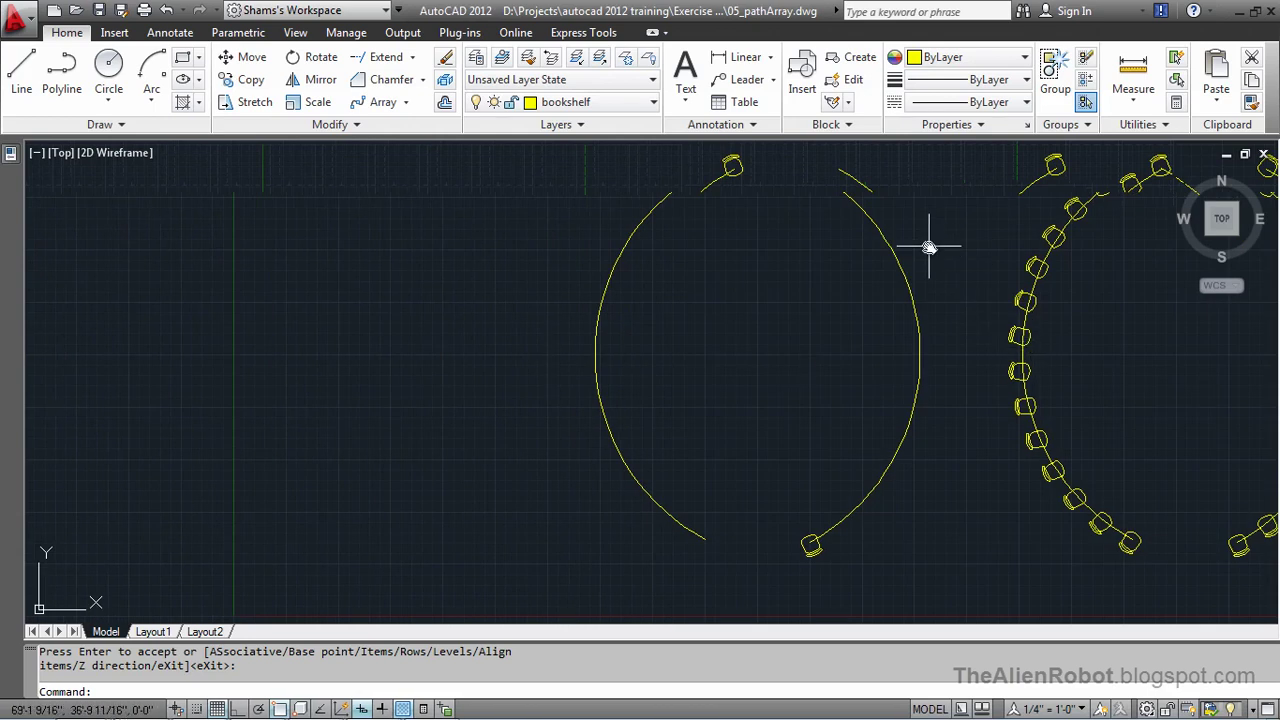
pyautogui.moveTo(948, 240); pyautogui.dragTo(686, 257, button='middle')
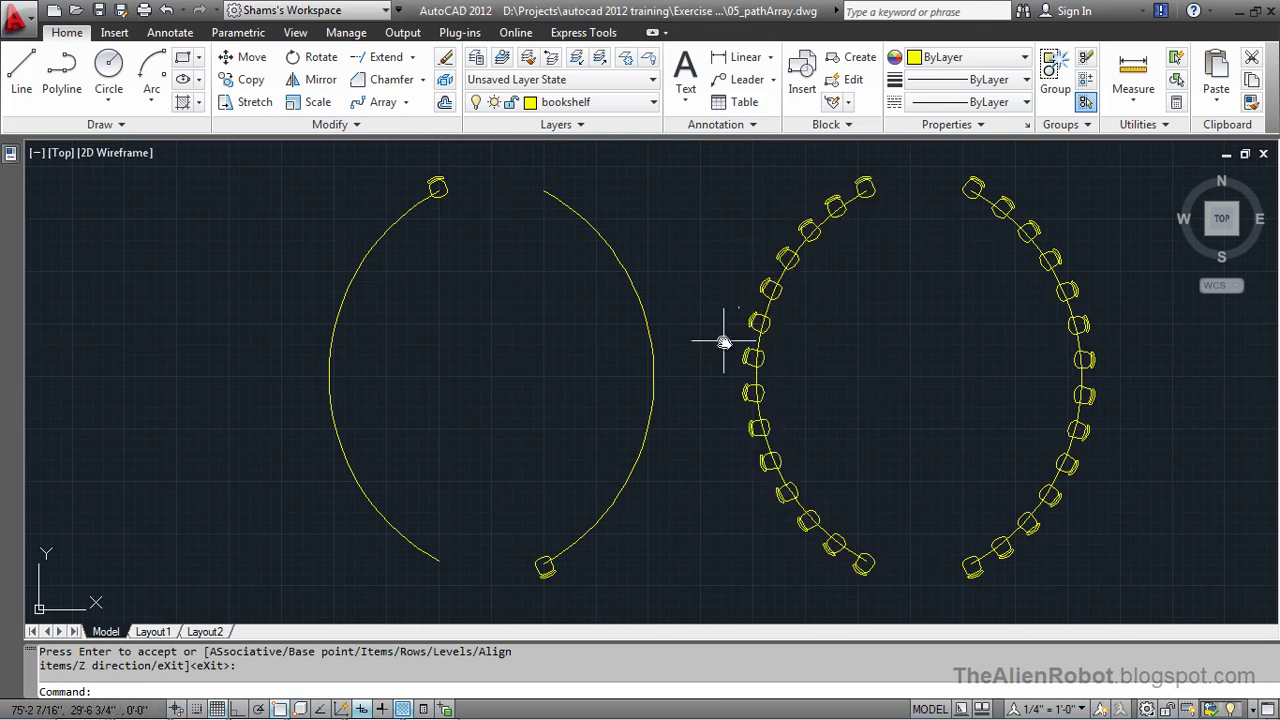
pyautogui.moveTo(712, 345); pyautogui.dragTo(752, 343, button='middle')
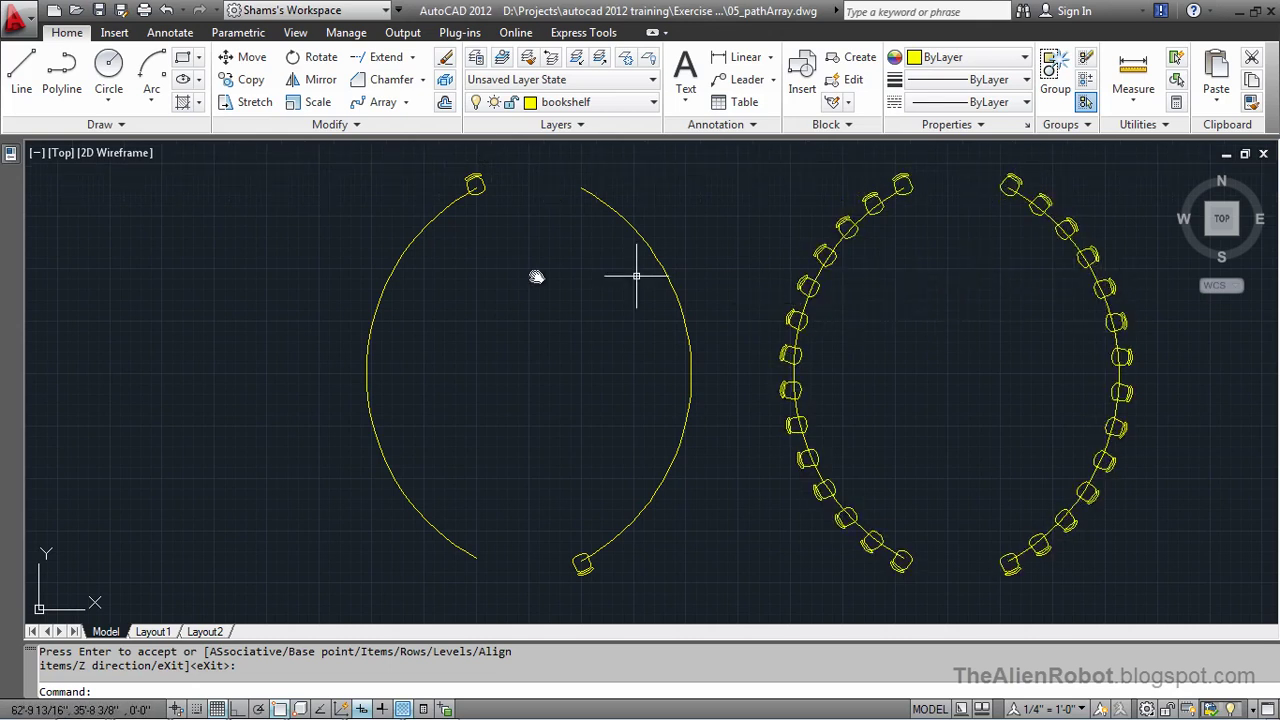
pyautogui.click(383, 101)
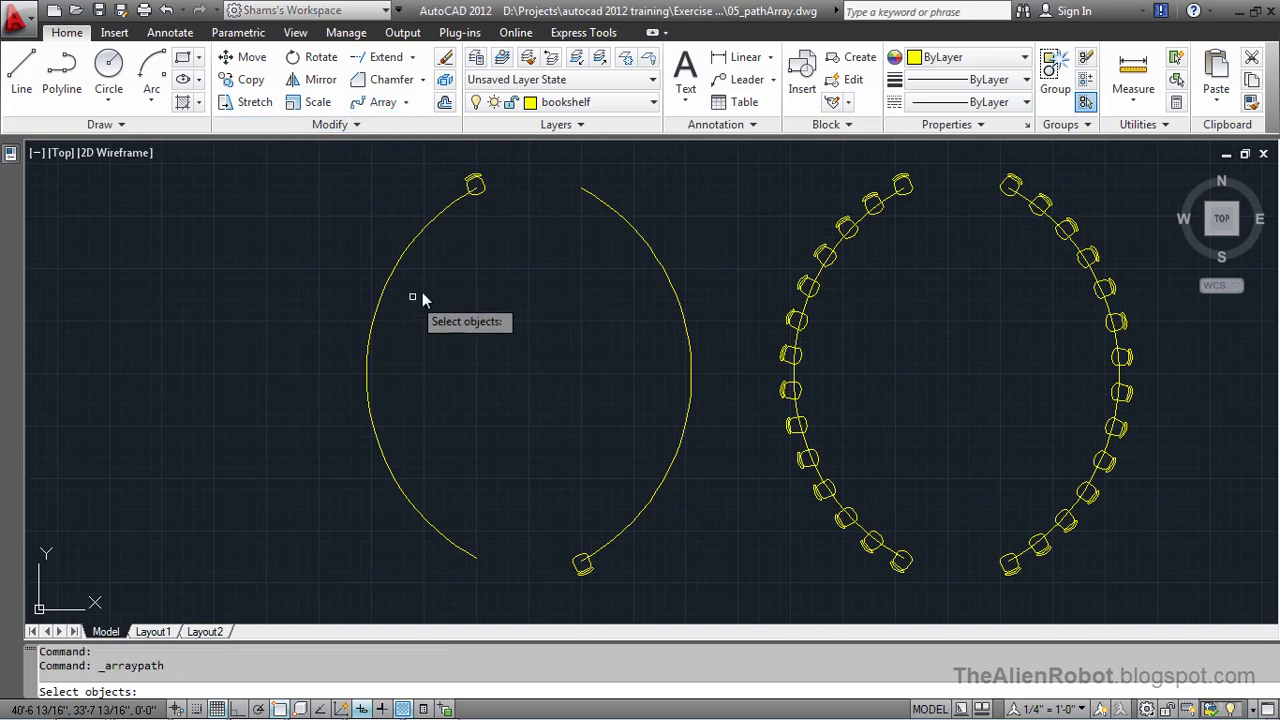
pyautogui.click(472, 181)
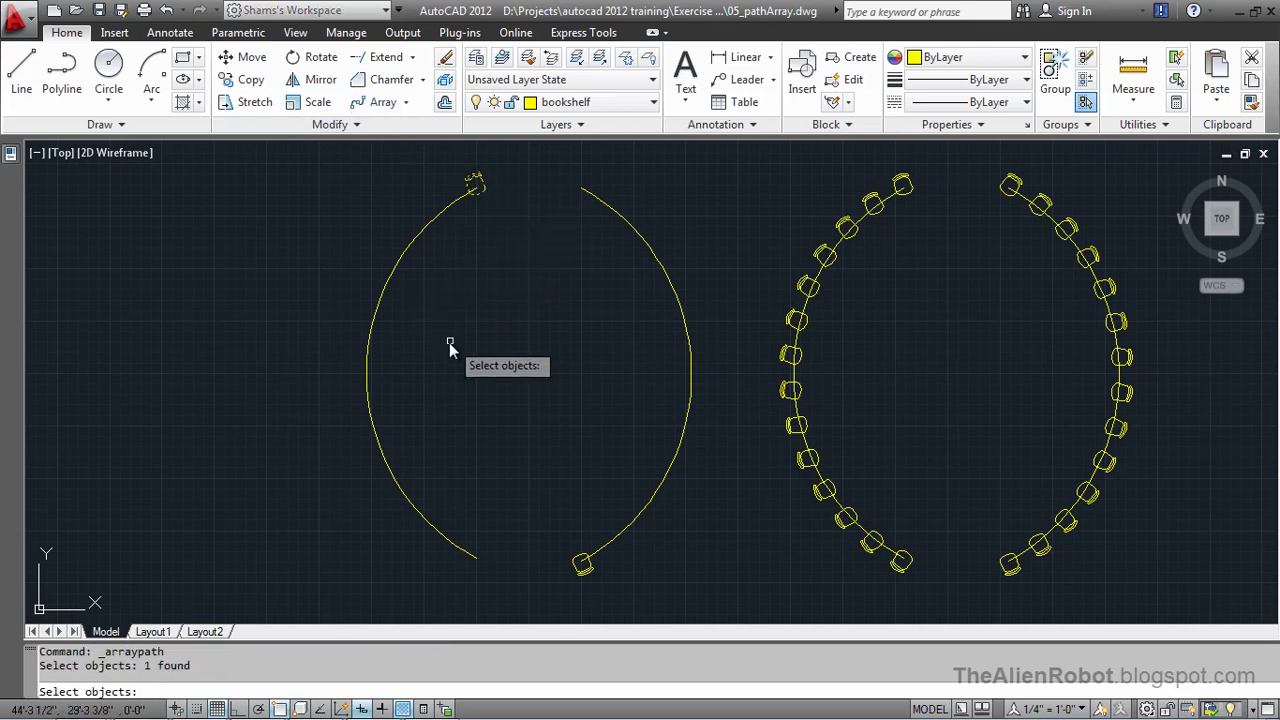
pyautogui.press('Return')
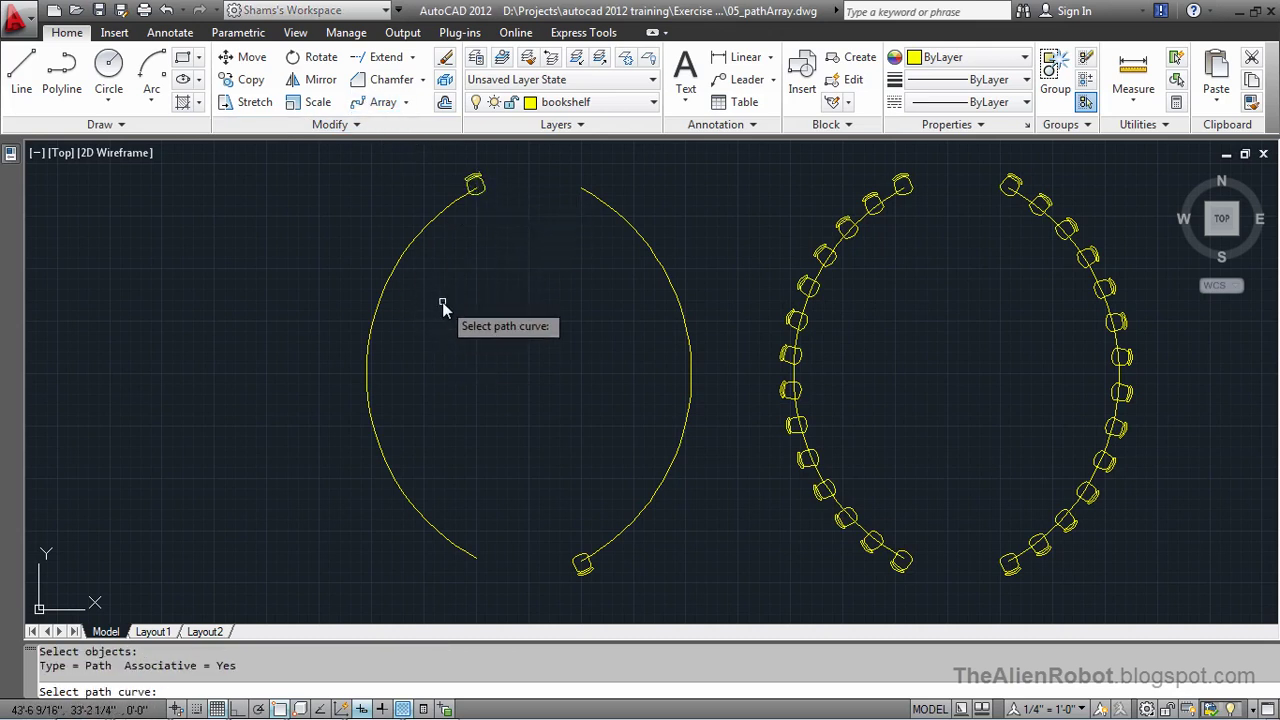
pyautogui.click(385, 289)
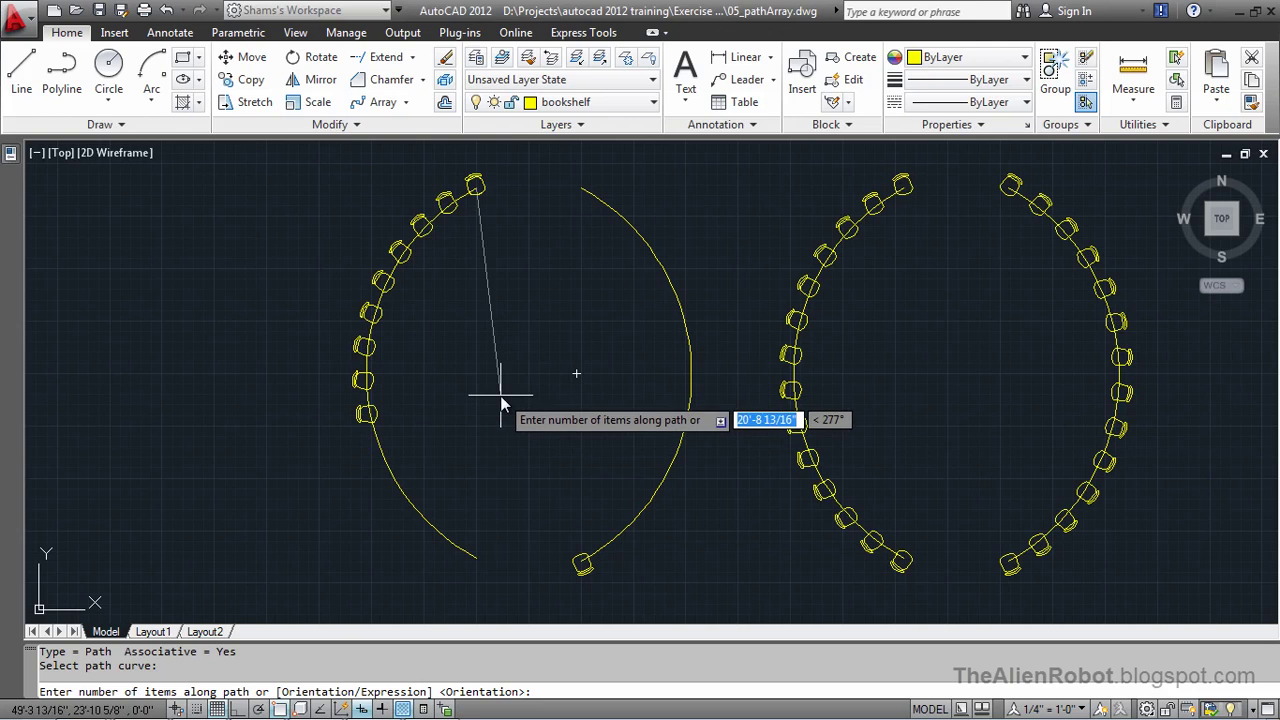
pyautogui.write('14')
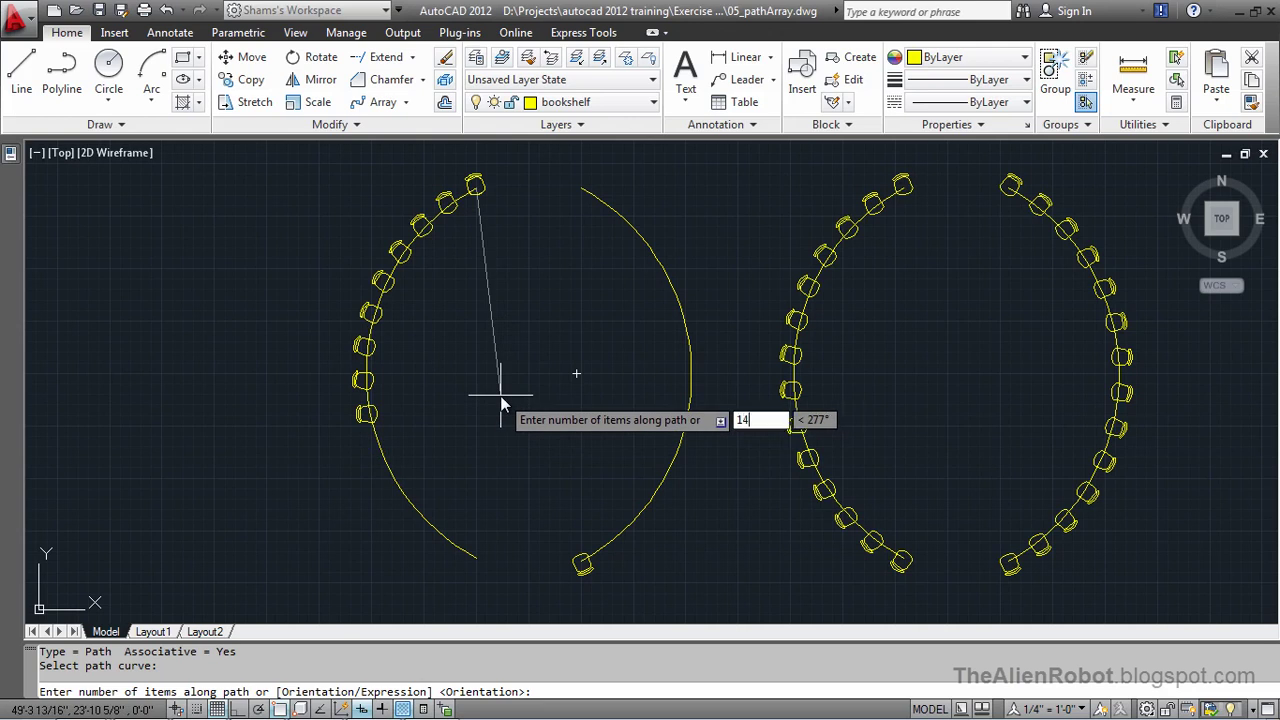
pyautogui.press('Return')
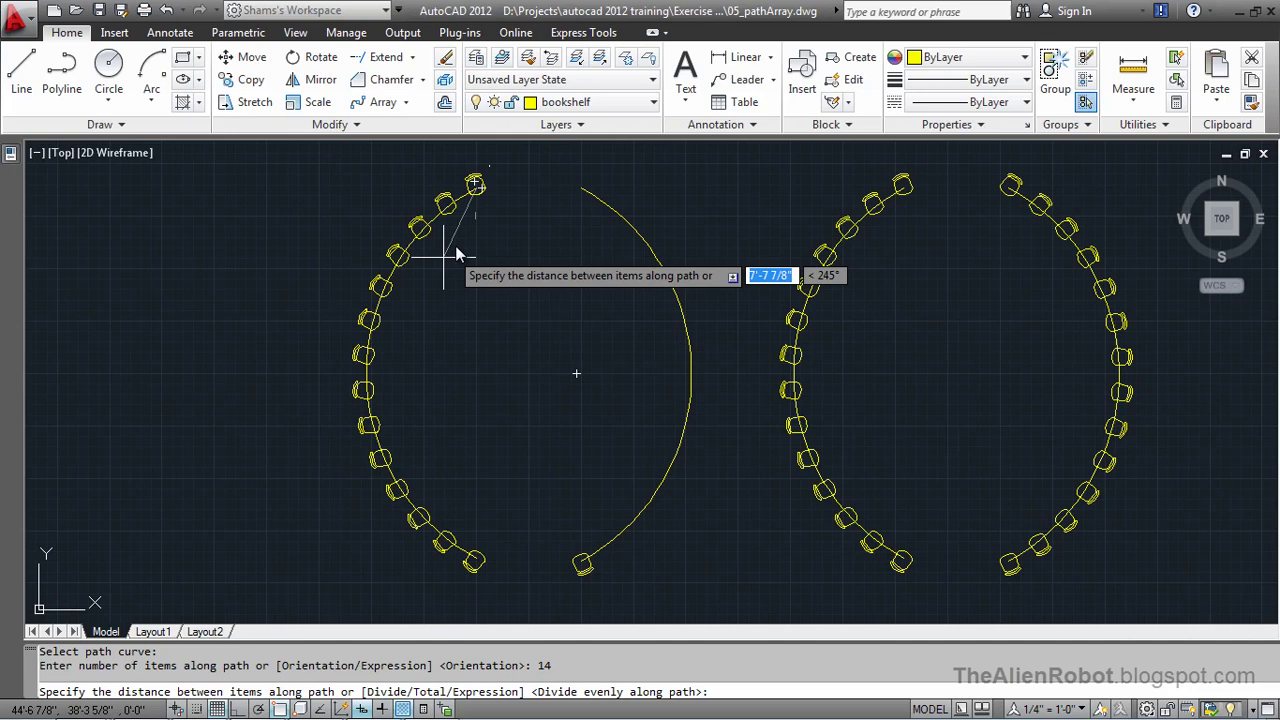
pyautogui.click(479, 565)
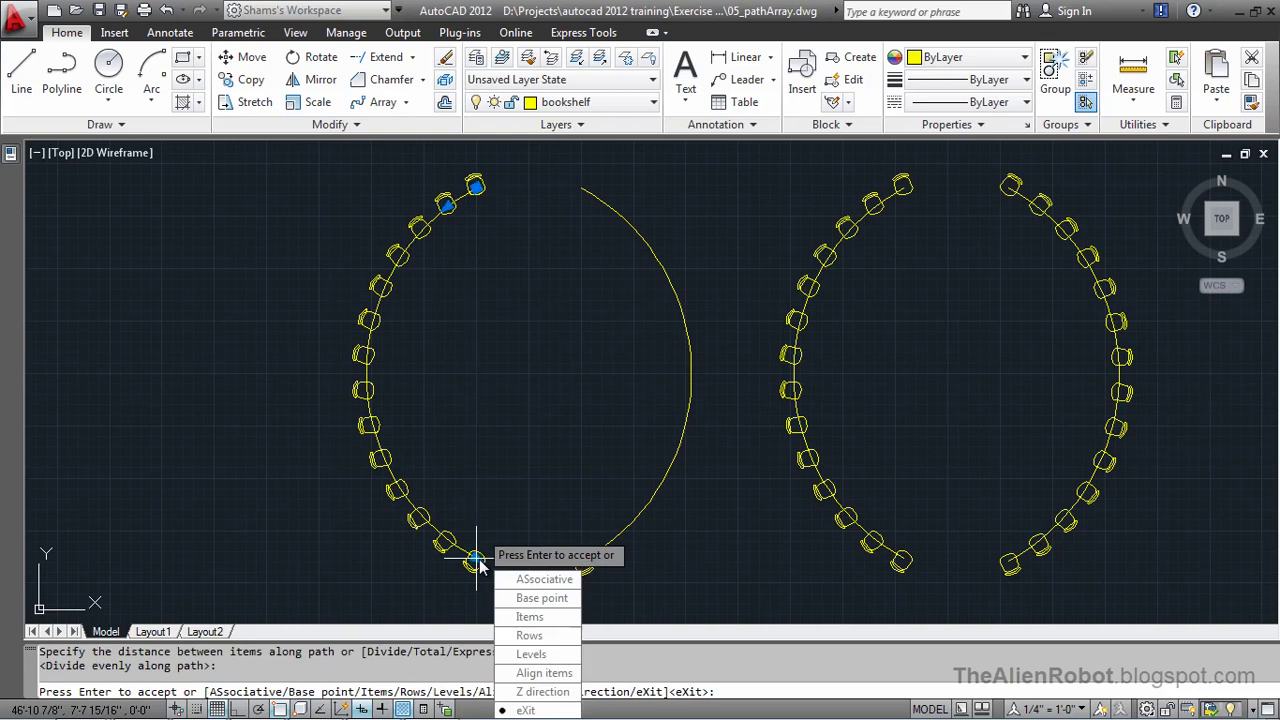
pyautogui.press('Return')
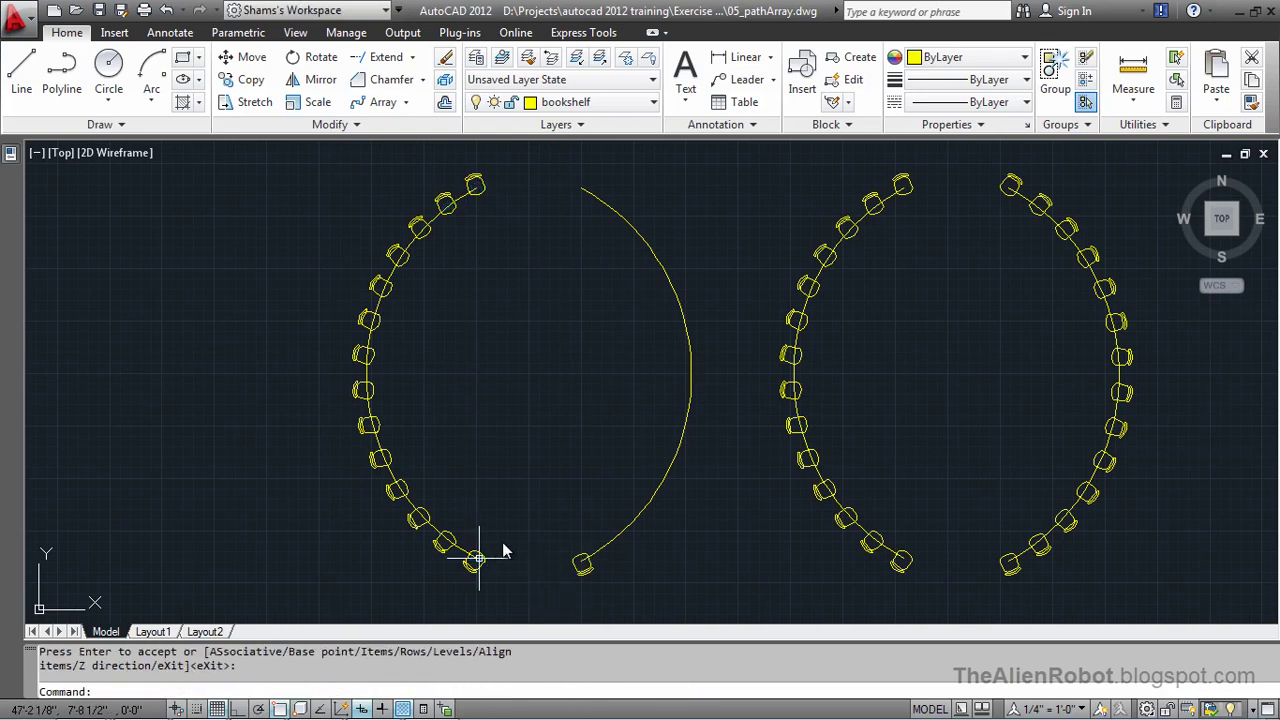
# - Path-array the single chair at the lower end of the facing right arc with 14 items, spaced to the arc's upper endpoint
pyautogui.press('Return')
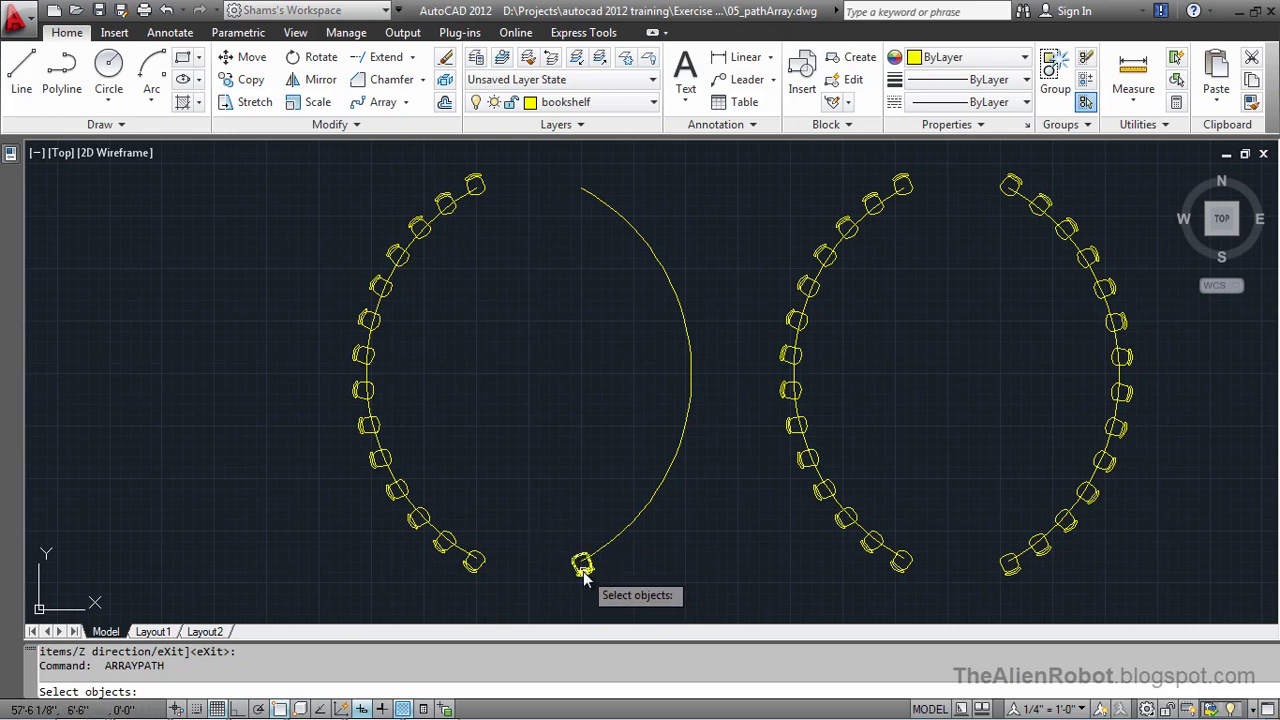
pyautogui.click(582, 576)
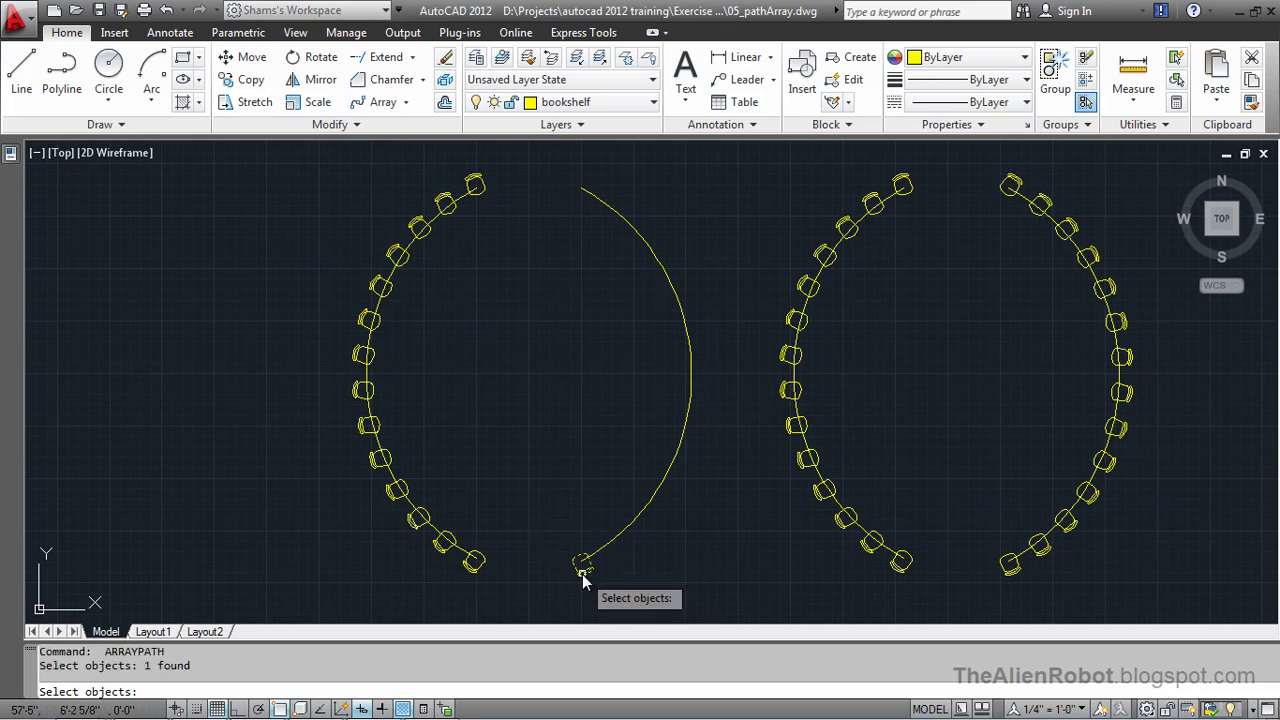
pyautogui.press('Return')
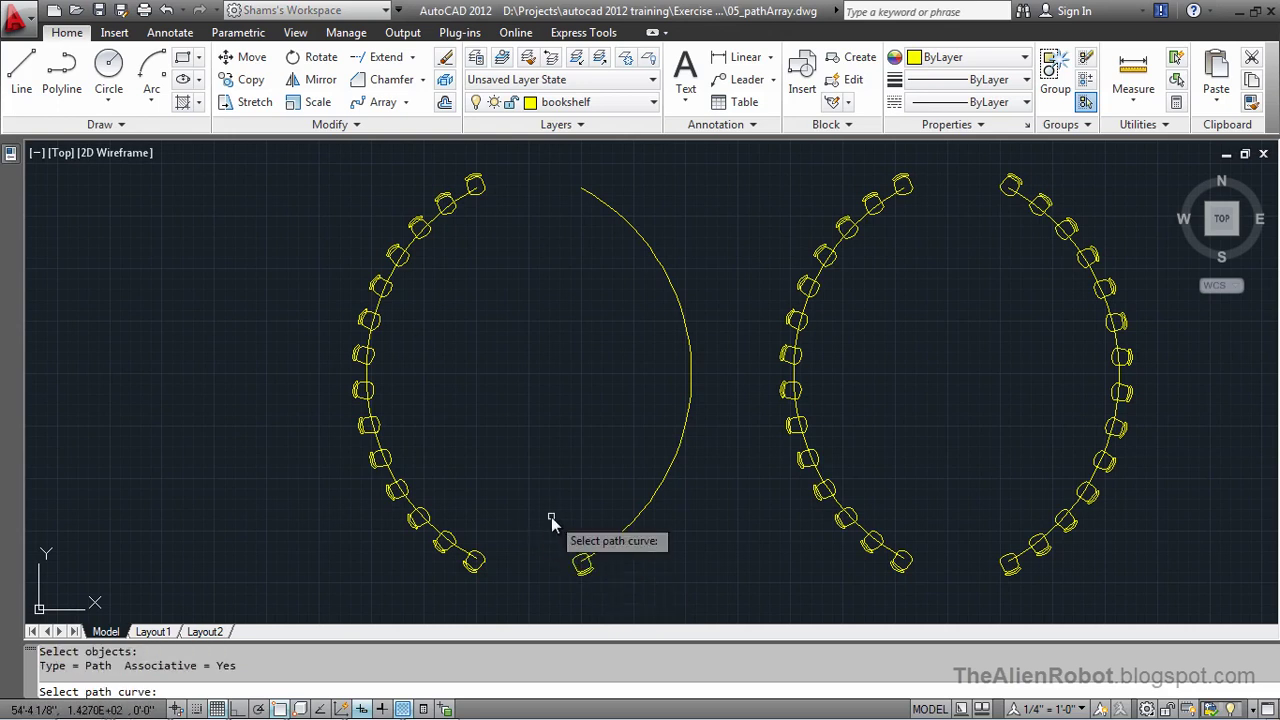
pyautogui.click(614, 539)
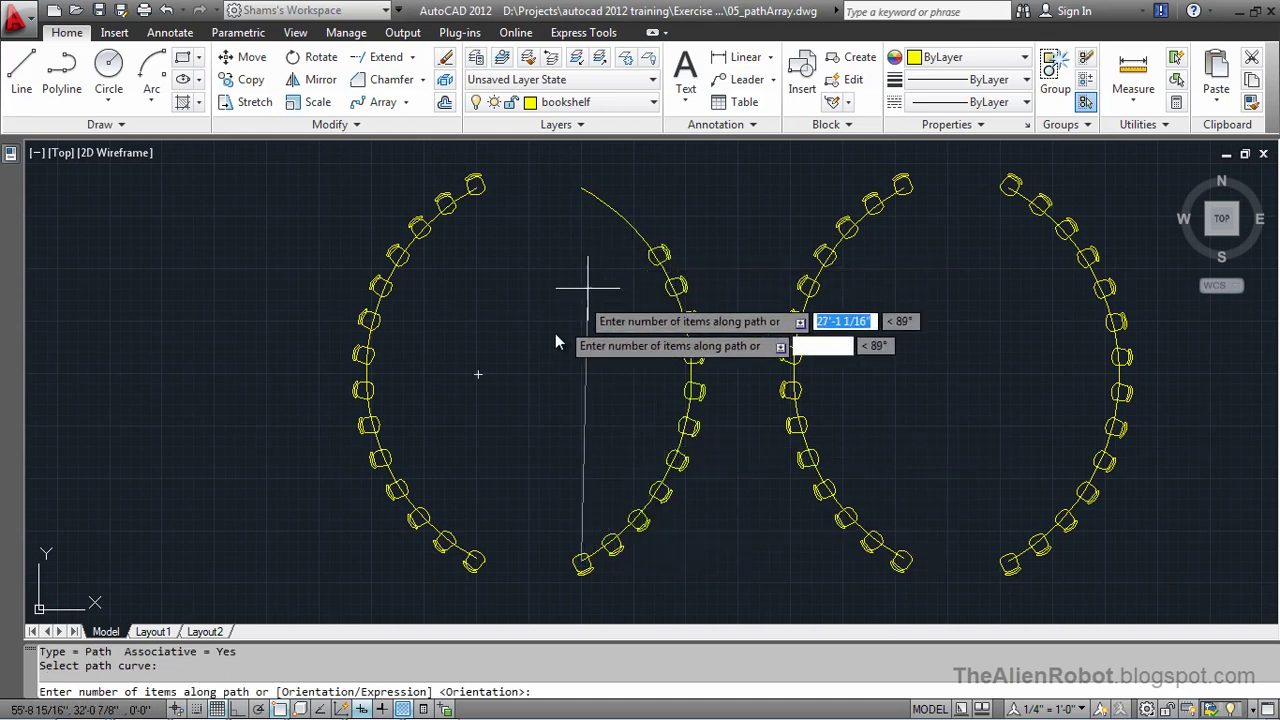
pyautogui.write('14')
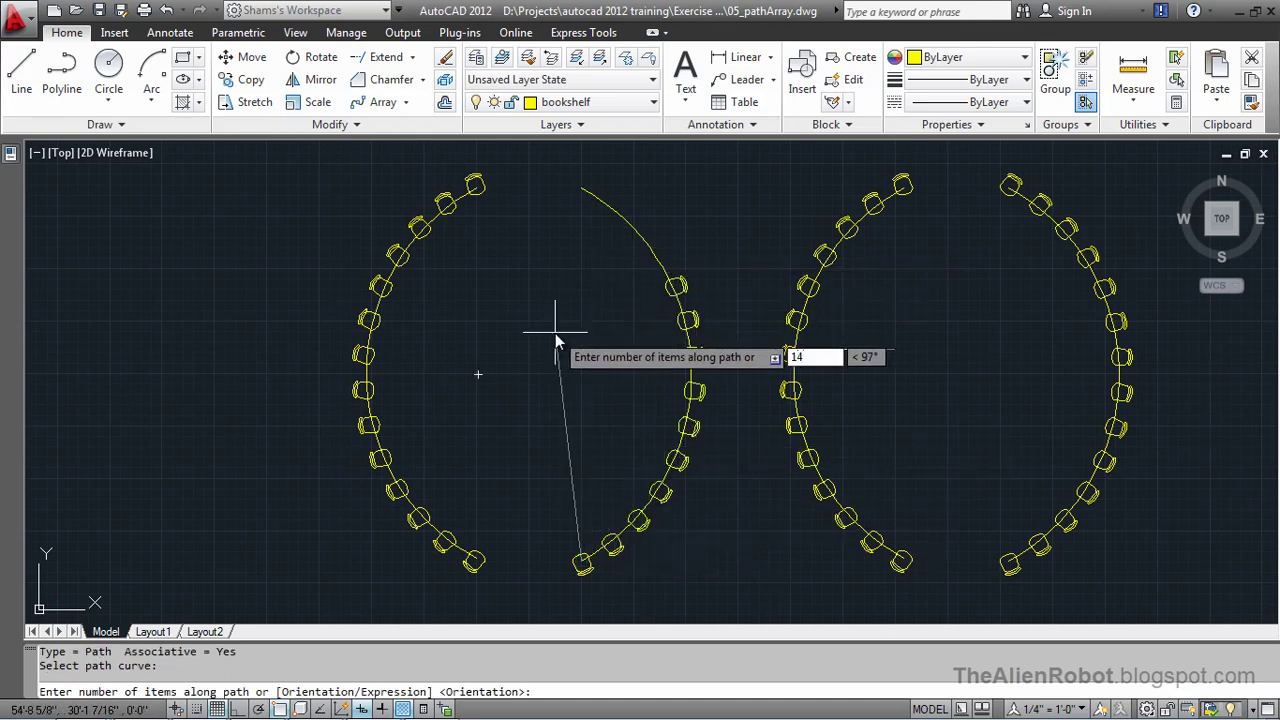
pyautogui.press('Return')
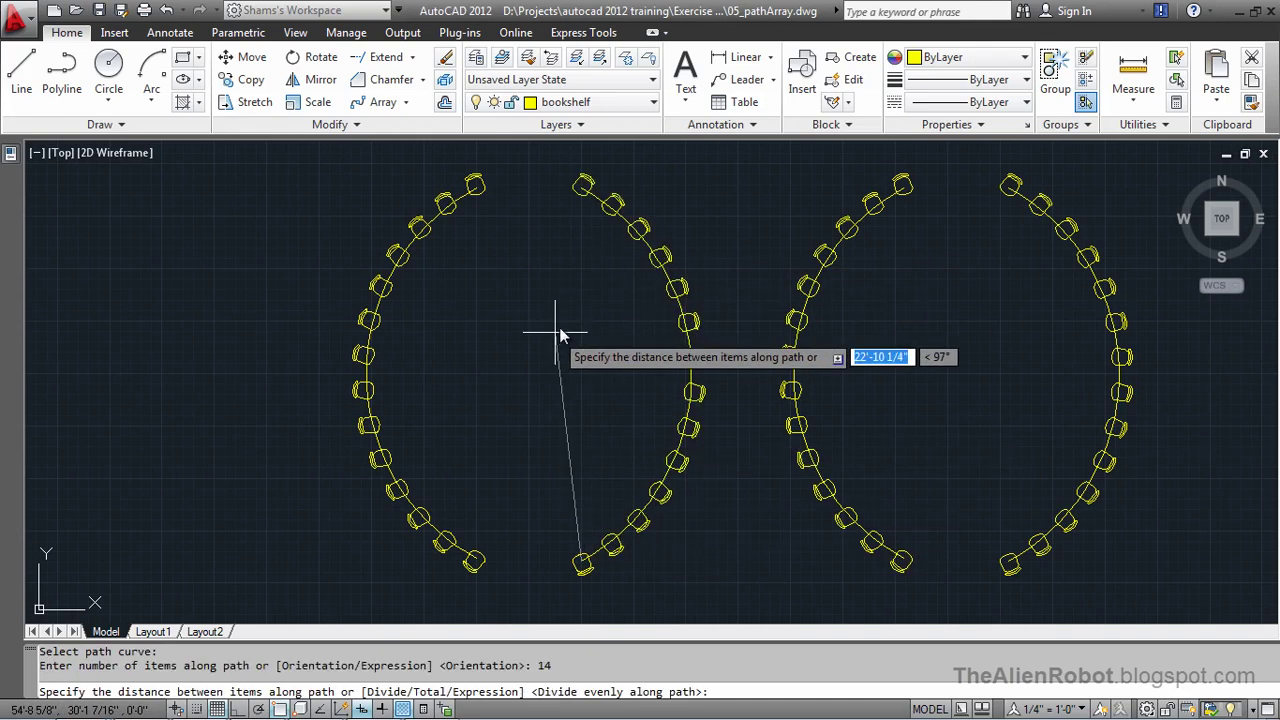
pyautogui.click(582, 187)
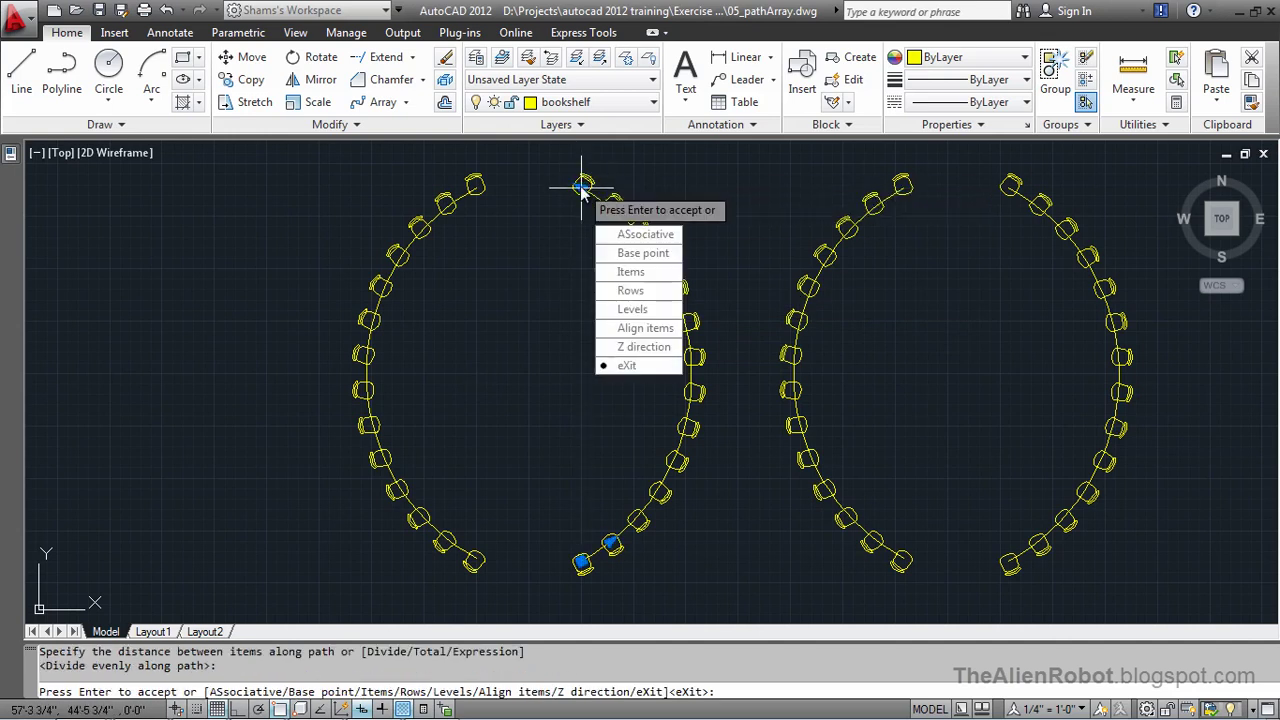
pyautogui.press('Return')
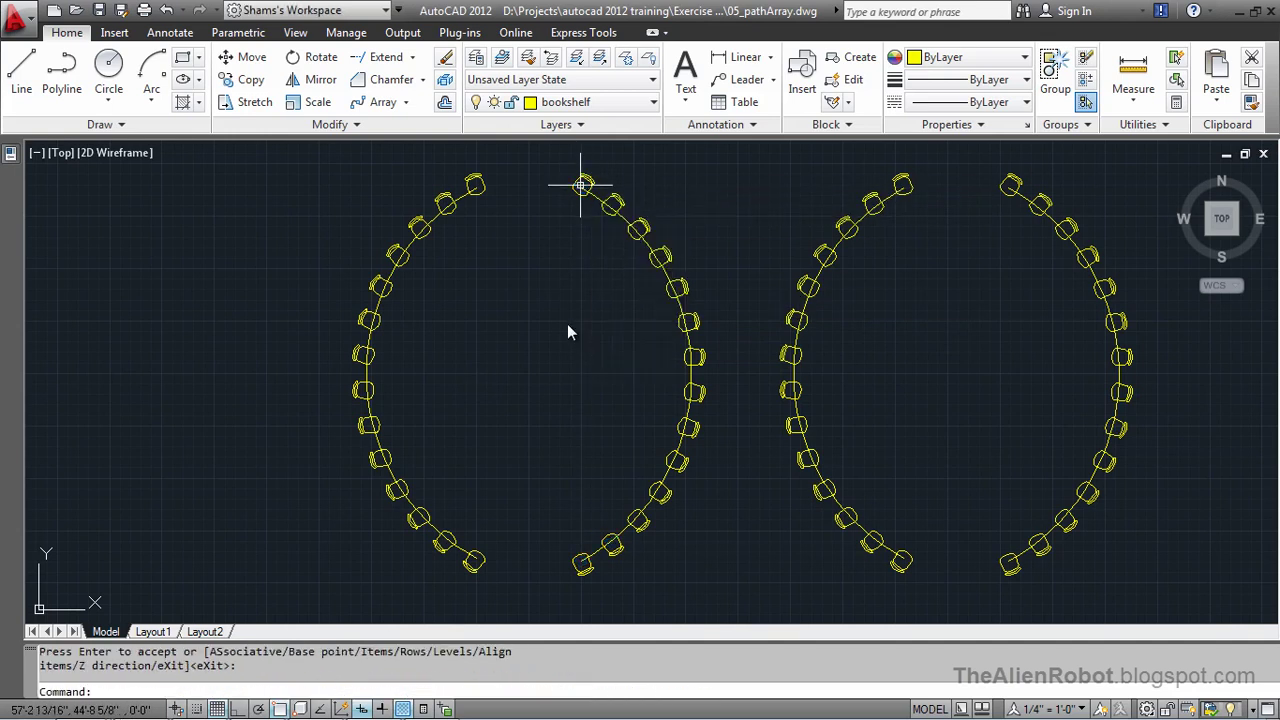